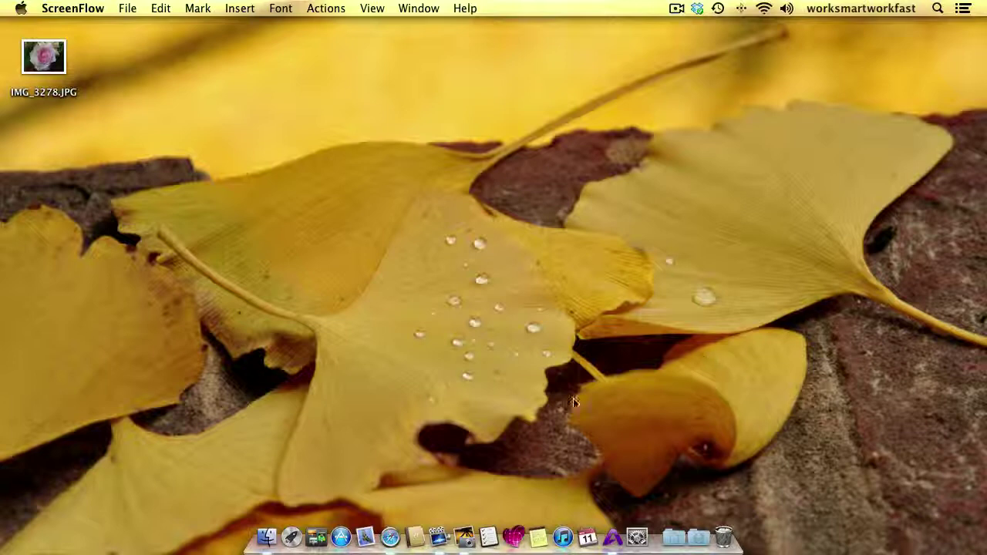
Drag the blue-door photo from iPhoto's Photos view onto the desktop as DSC_0089 2.JPG, then minimise iPhoto.
left_click(463, 538)
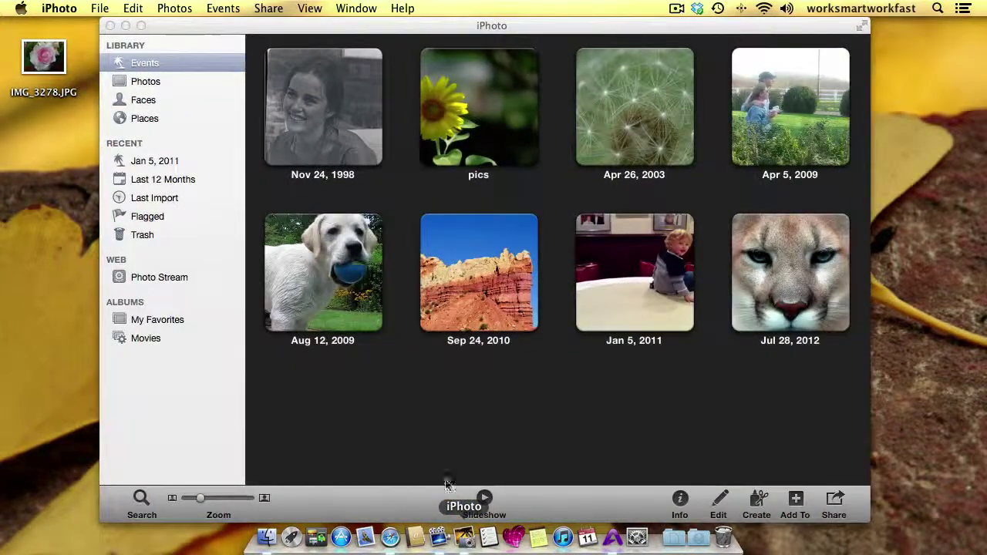
left_click(151, 83)
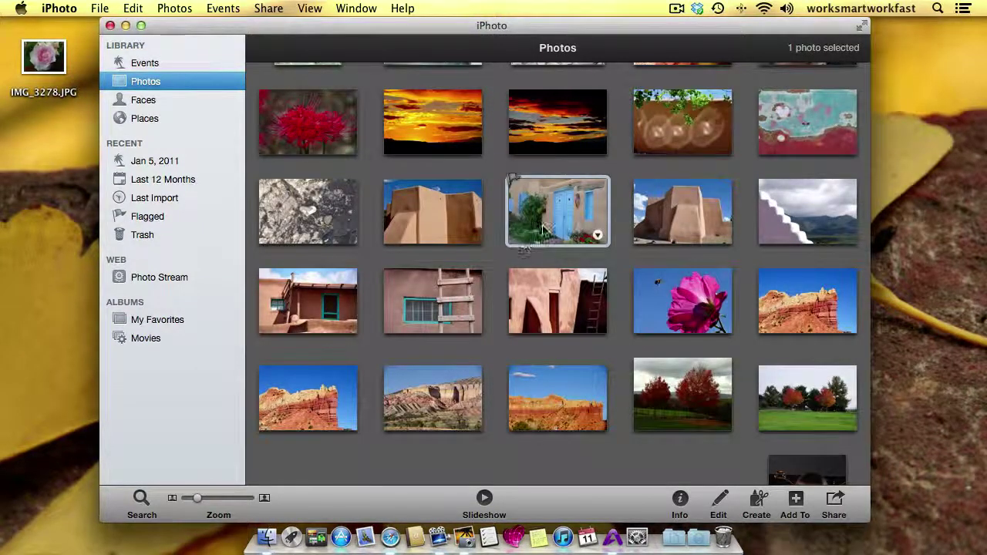
left_click(543, 230)
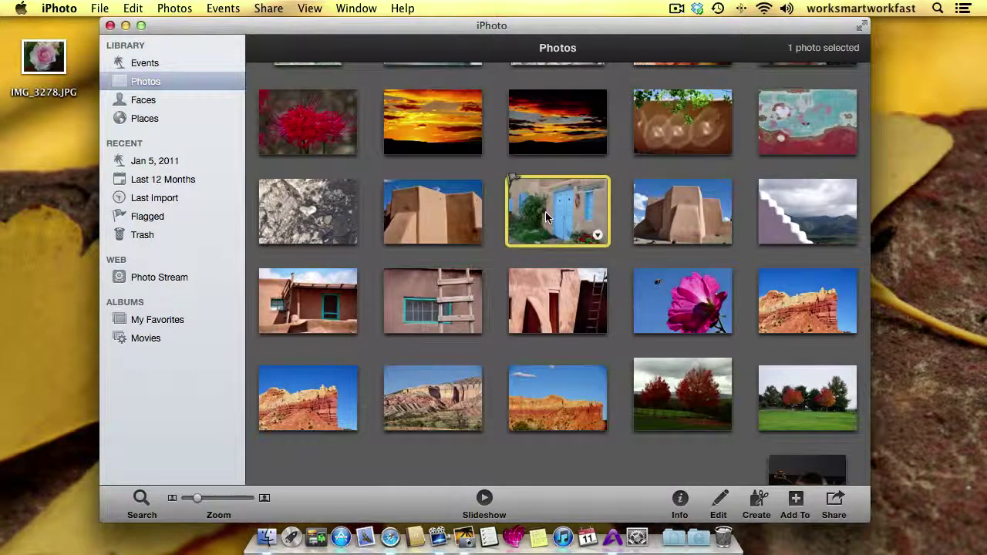
left_click_drag(546, 213, 47, 158)
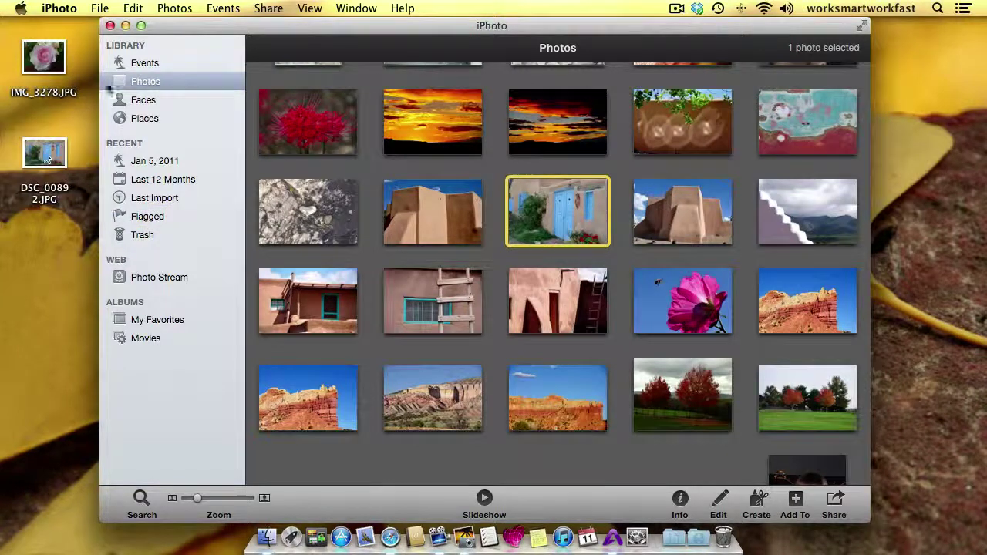
left_click(126, 25)
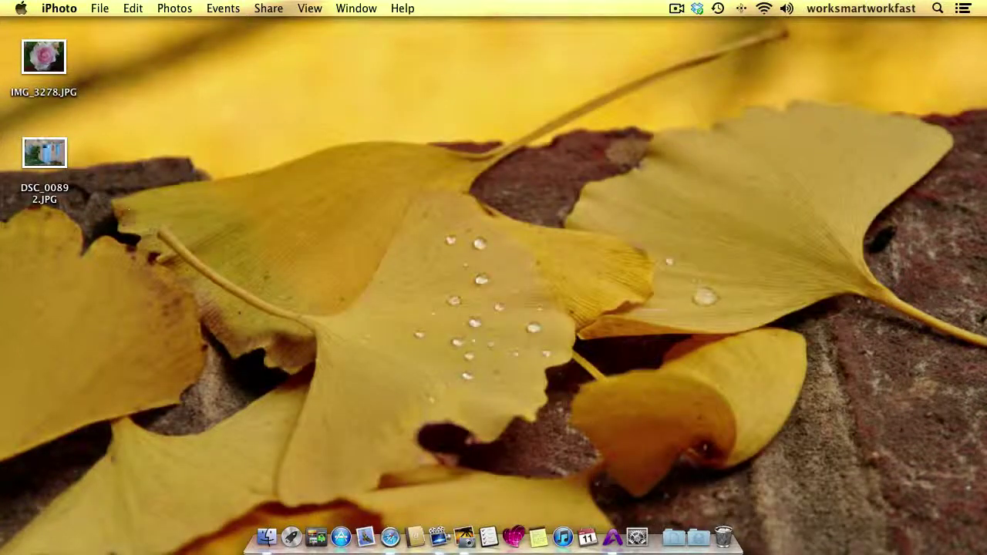
Move DSC_0089 2.JPG to desktop centre and open it in a centred Preview window.
left_click_drag(44, 152, 478, 175)
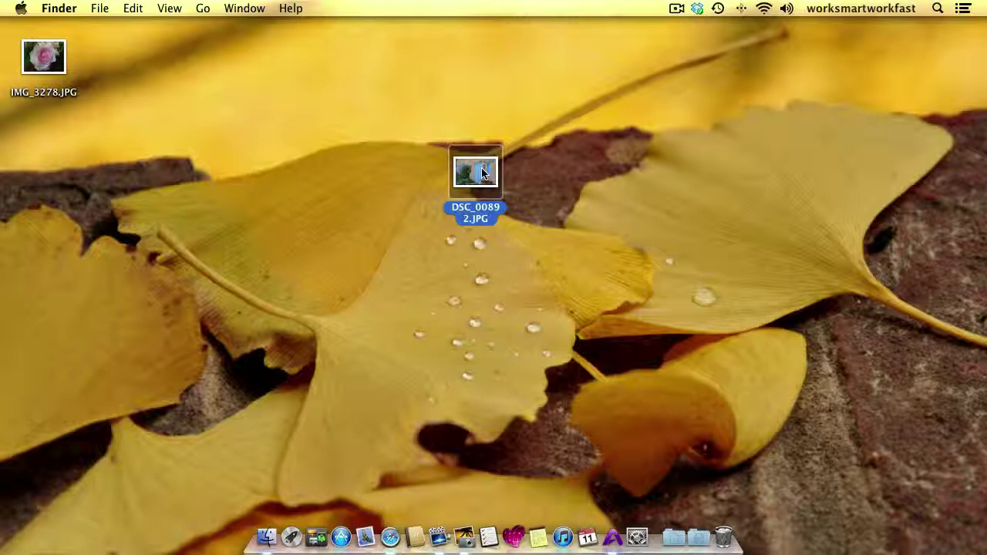
double_click(482, 171)
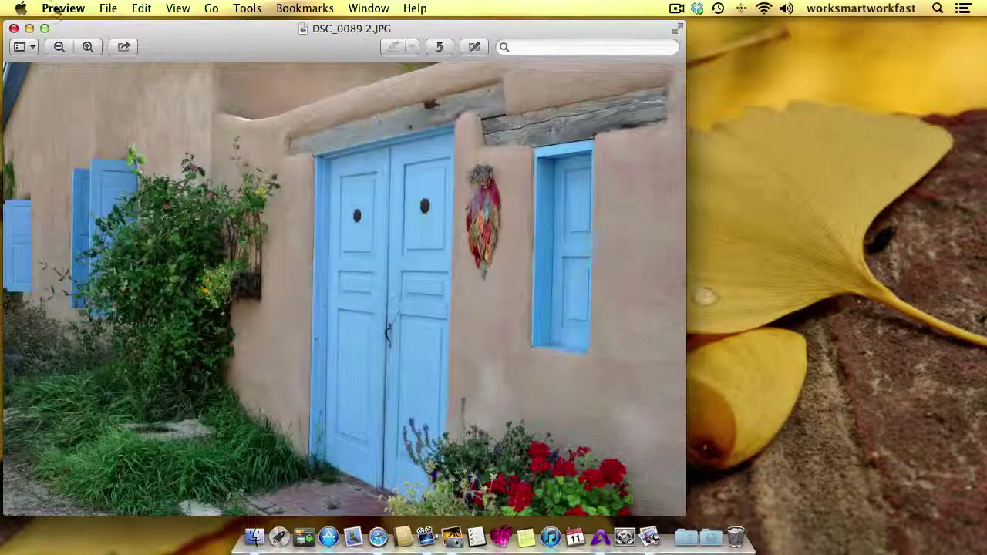
left_click_drag(193, 34, 322, 36)
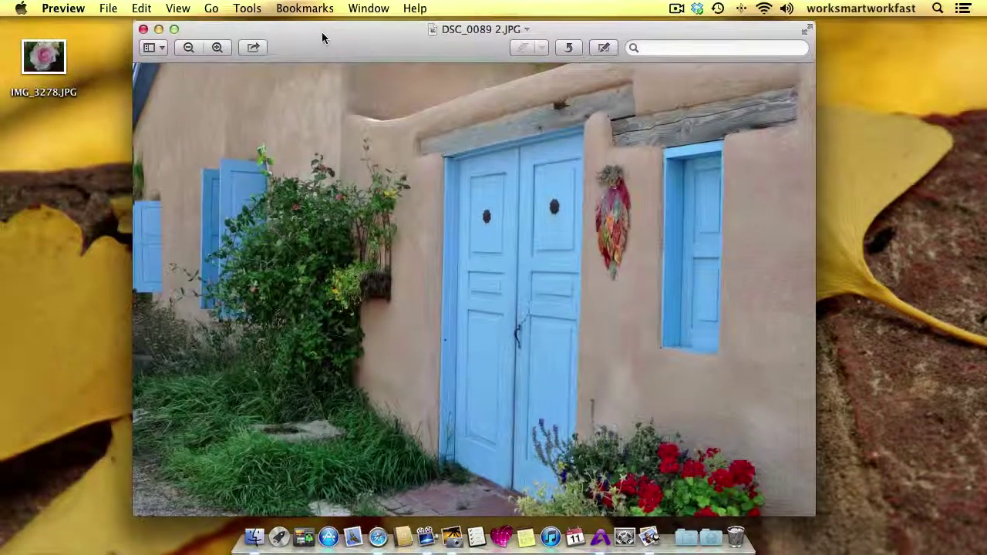
left_click(246, 9)
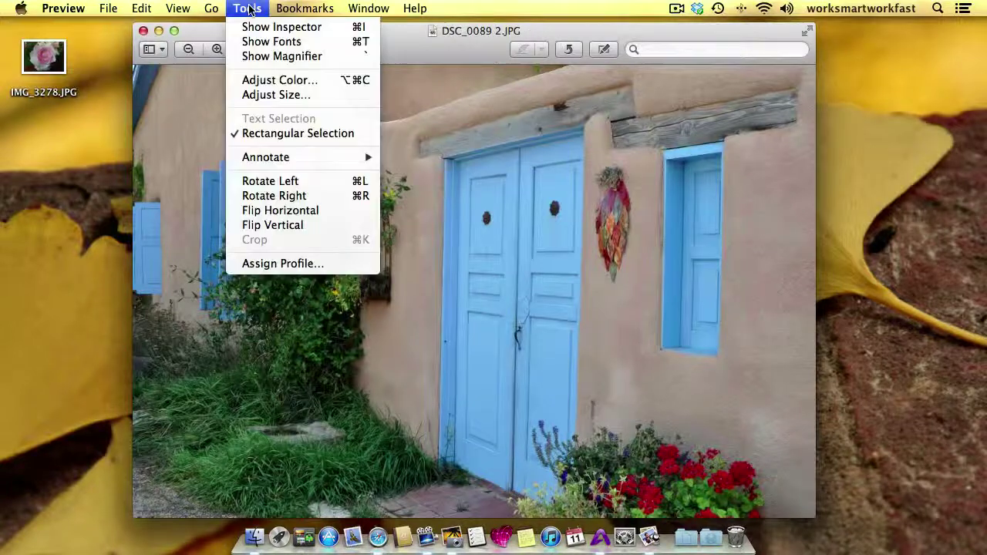
In Adjust Color, push the door photo's Saturation near maximum, then down to zero for greyscale.
left_click(274, 81)
left_click_drag(378, 37, 283, 34)
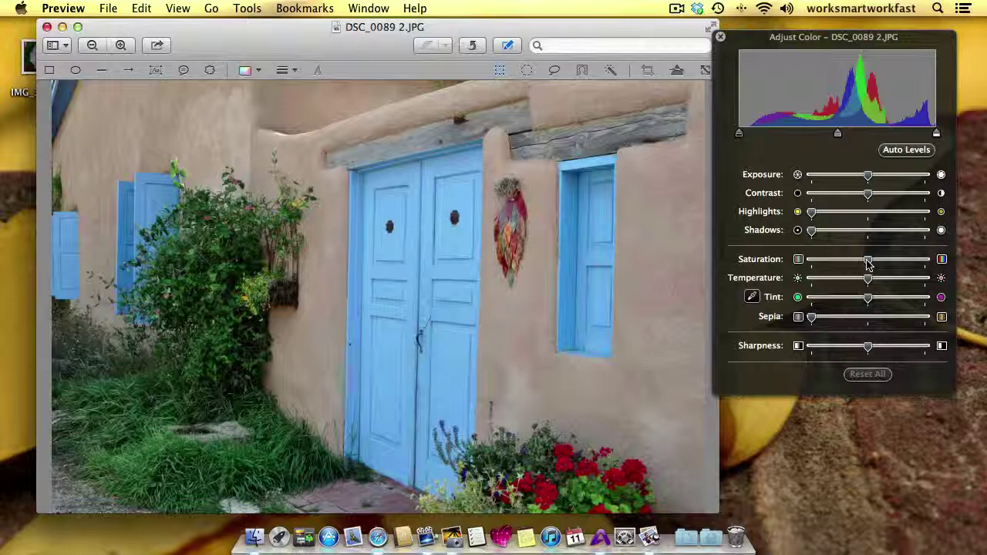
left_click_drag(867, 262, 956, 261)
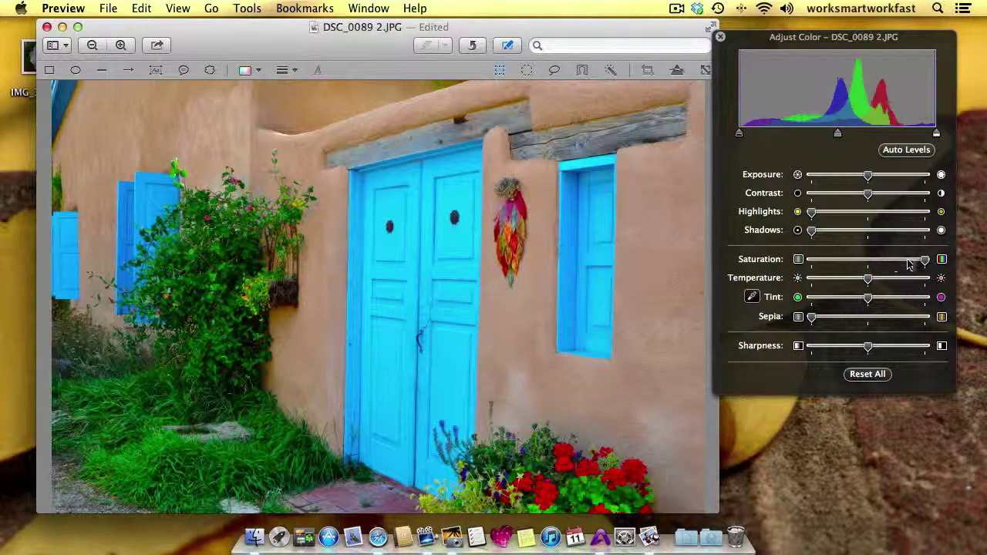
left_click_drag(924, 263, 804, 265)
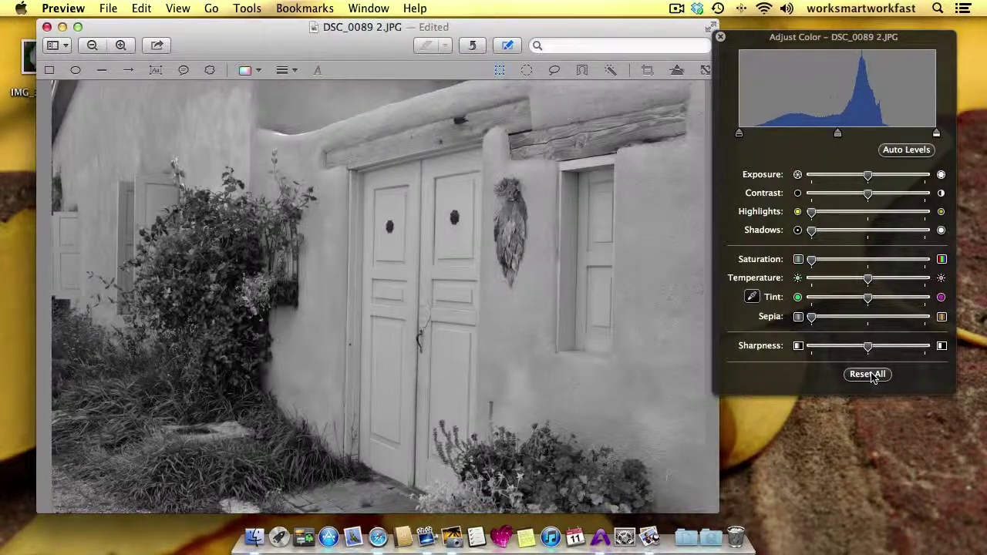
Reset colour adjustments, raise Saturation slightly, and save a duplicate named color.jpeg.
left_click(869, 375)
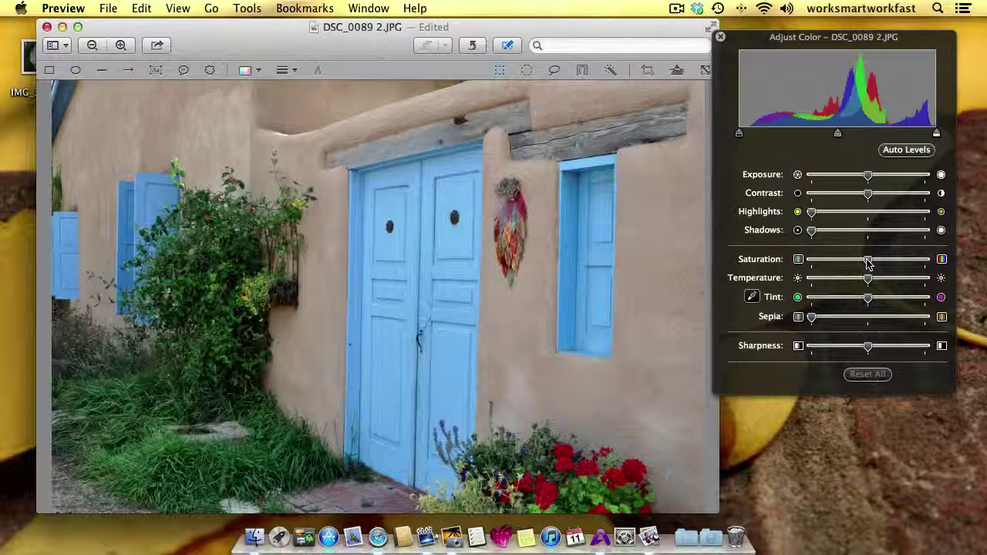
left_click_drag(868, 263, 875, 265)
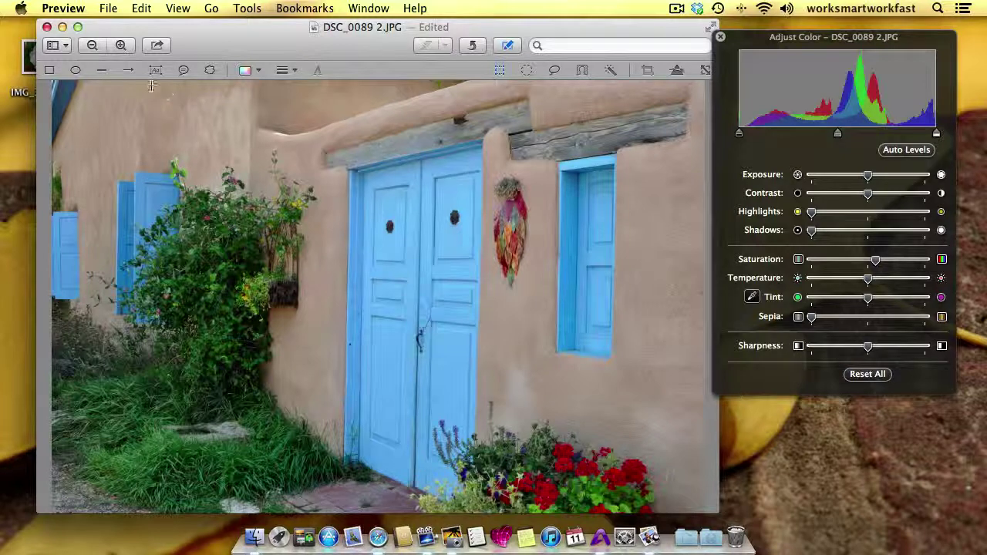
left_click(109, 11)
left_click(148, 123)
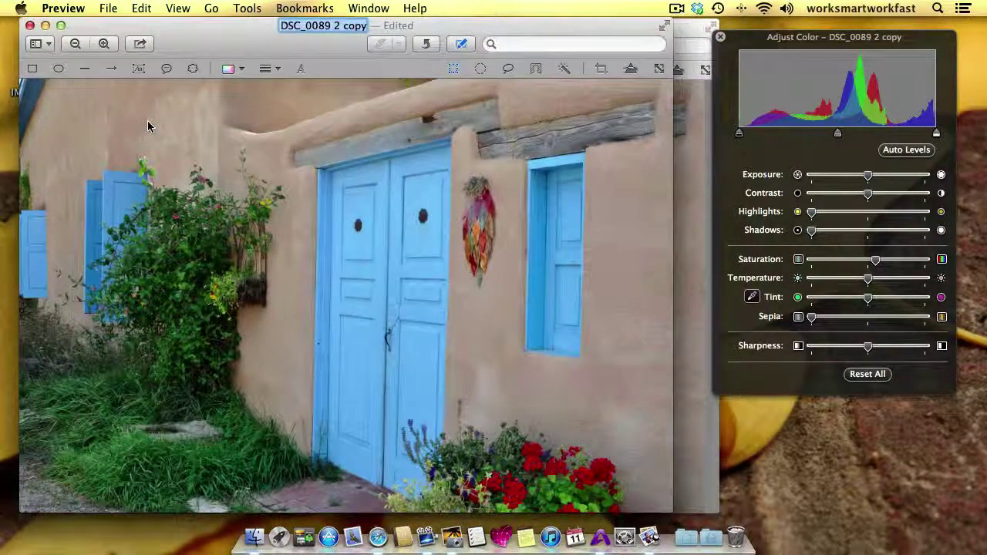
type("color")
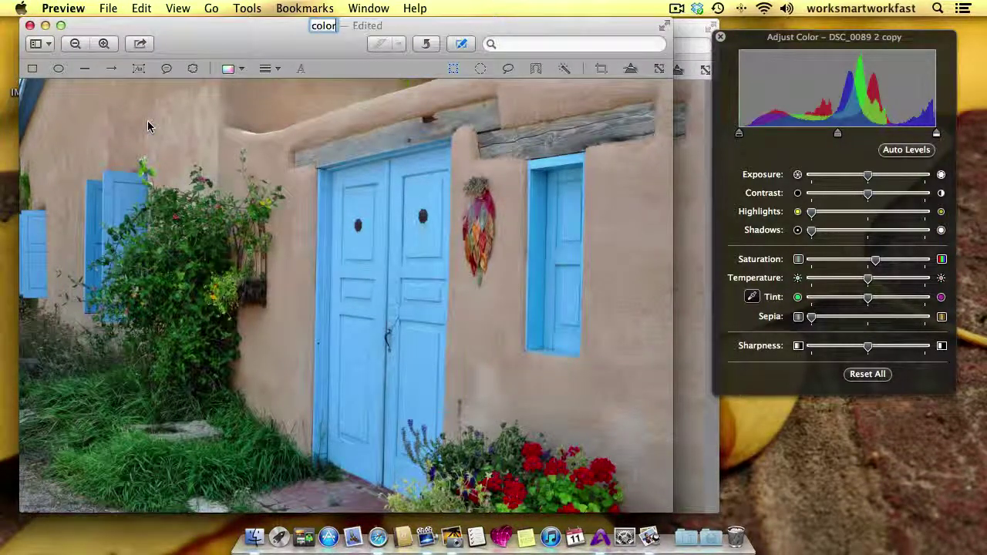
key("Return")
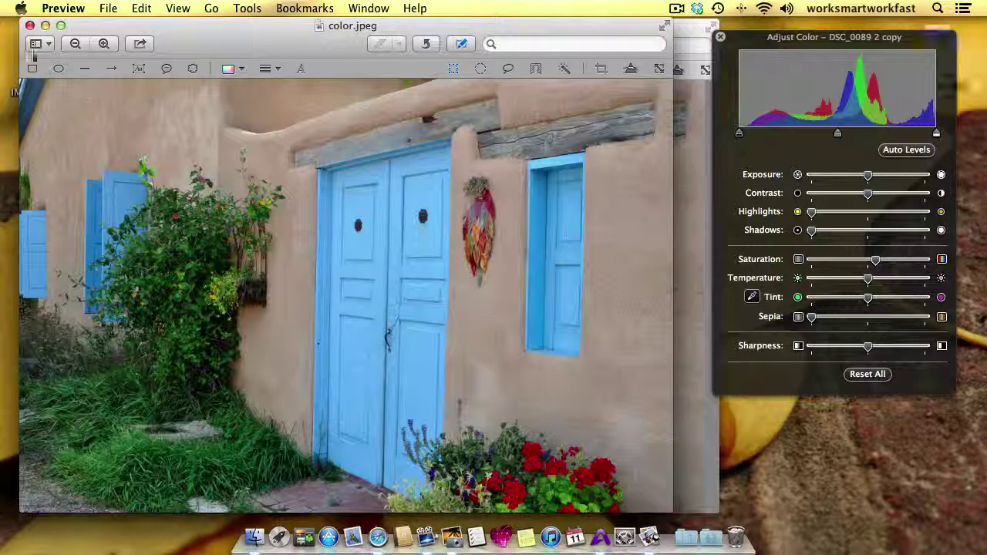
Close both photo windows and Adjust Color, placing color.jpeg below DSC_0089 2.JPG on the desktop.
left_click(29, 27)
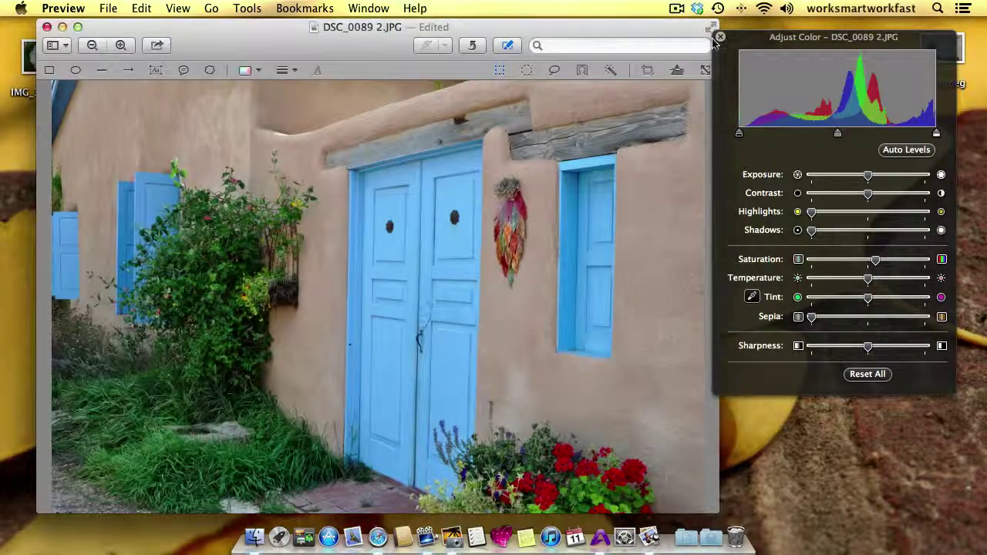
left_click(719, 37)
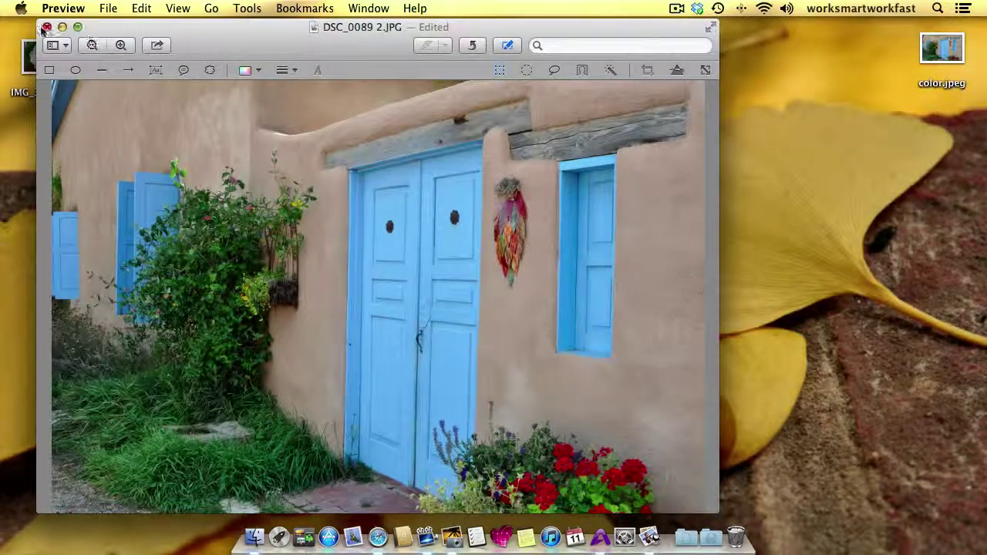
left_click(47, 28)
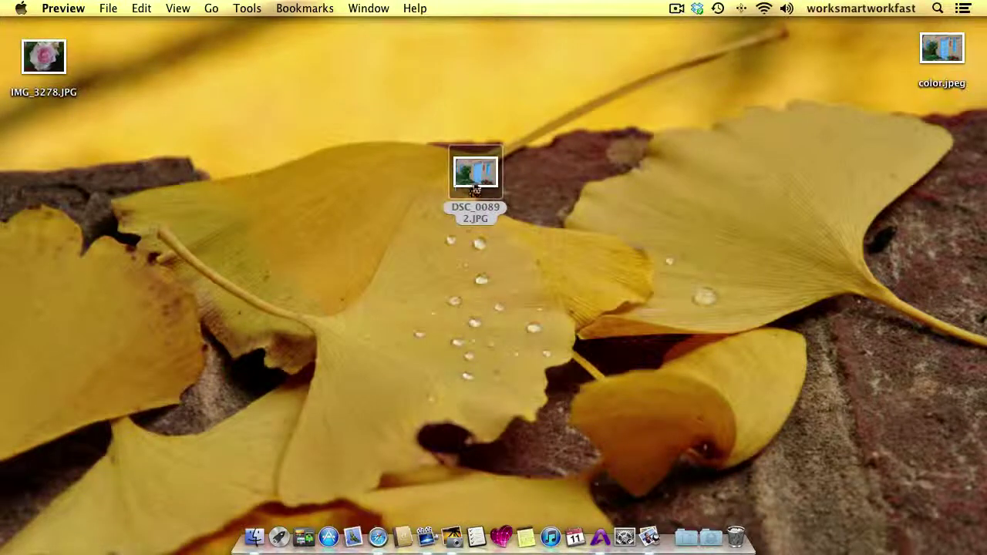
left_click_drag(475, 190, 472, 121)
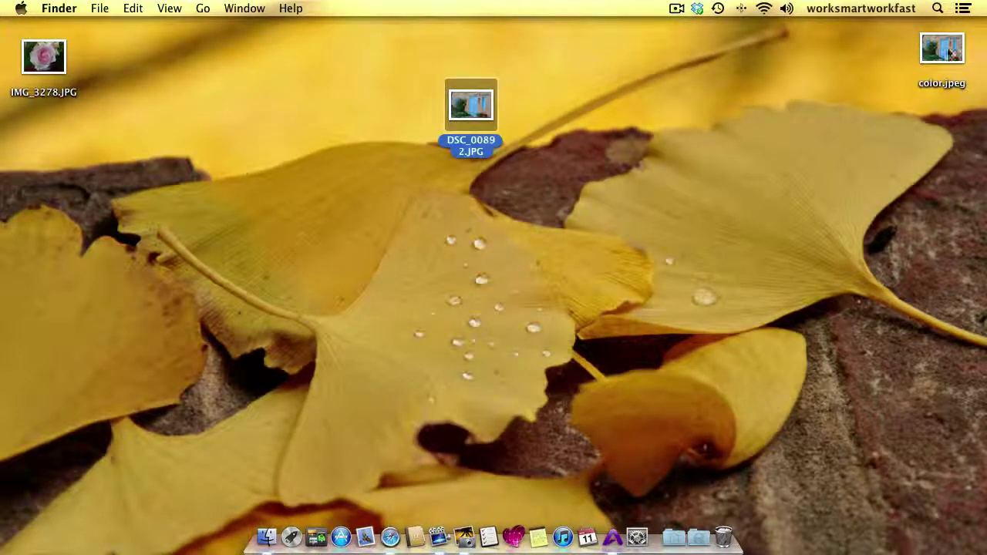
left_click_drag(955, 53, 478, 194)
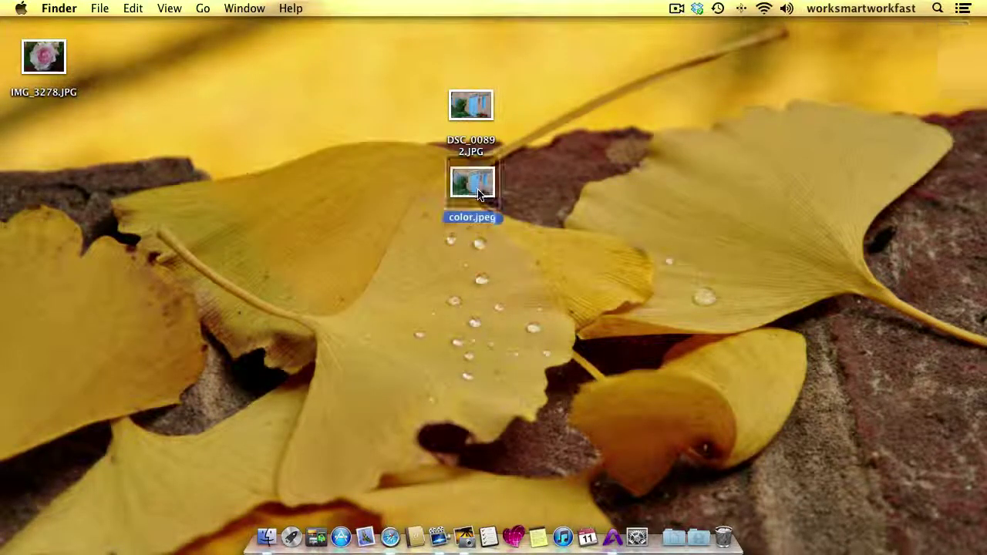
Open IMG_3278.JPG in Preview and nudge its Saturation slightly above centre in Adjust Color.
double_click(44, 57)
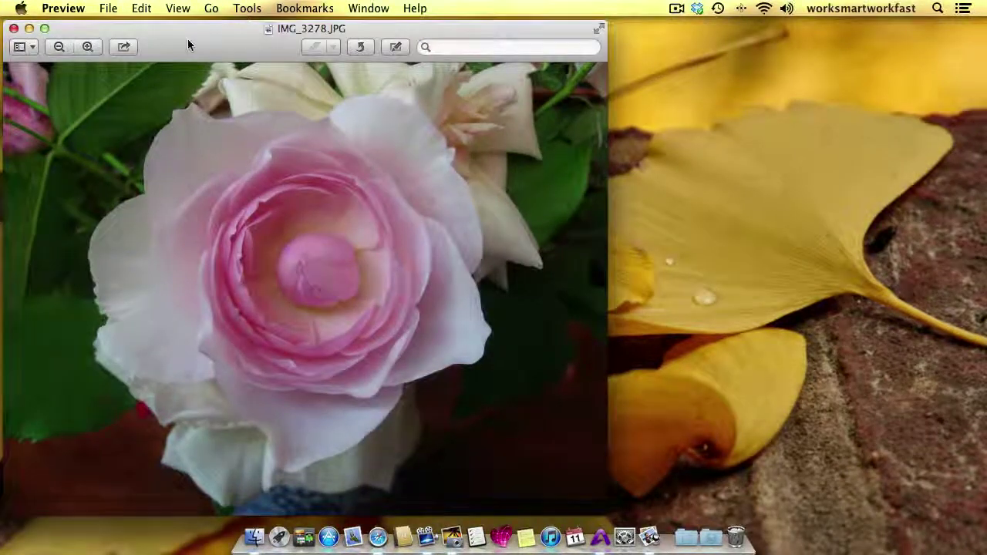
left_click_drag(188, 45, 280, 45)
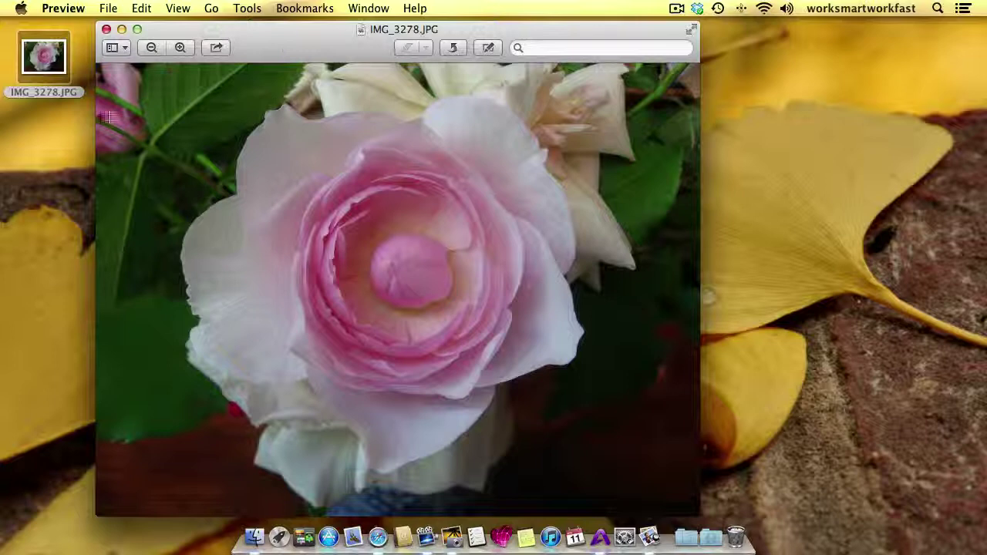
left_click(248, 8)
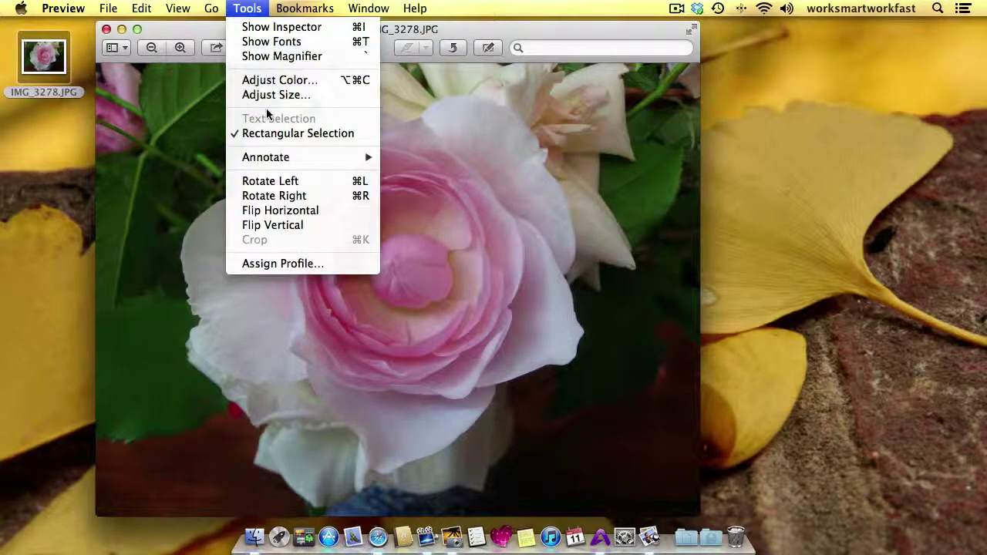
left_click(280, 80)
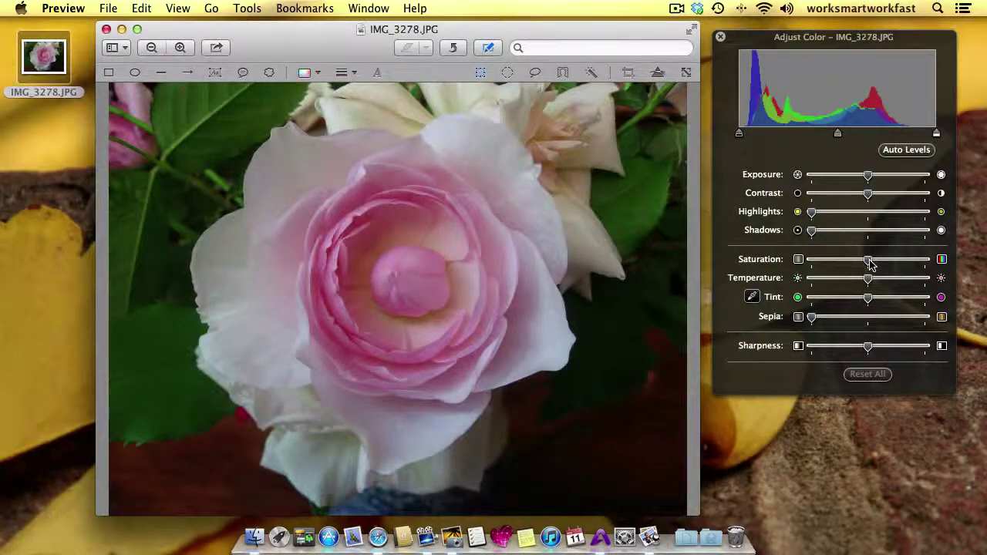
left_click_drag(868, 260, 871, 286)
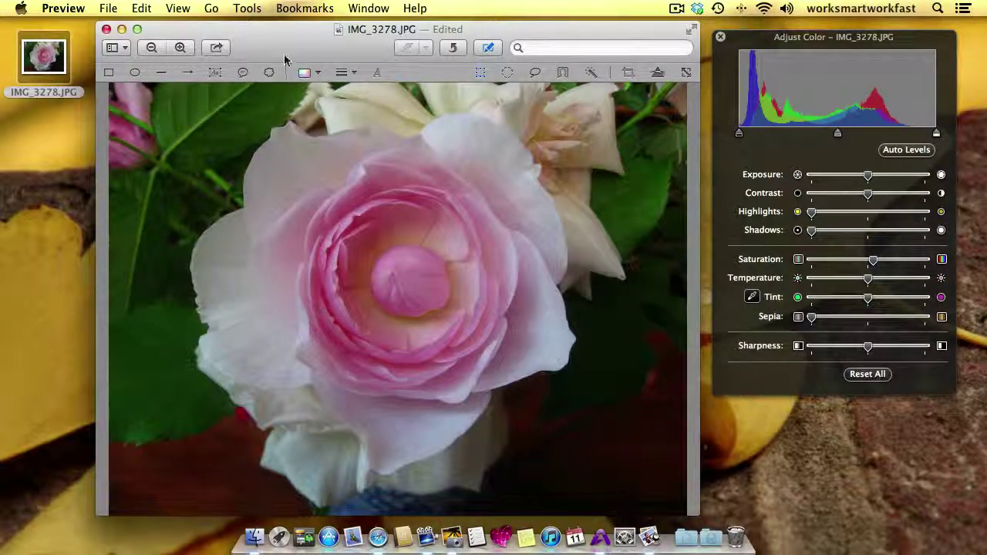
Duplicate the adjusted rose photo and name the copy rose.jpeg.
left_click(106, 10)
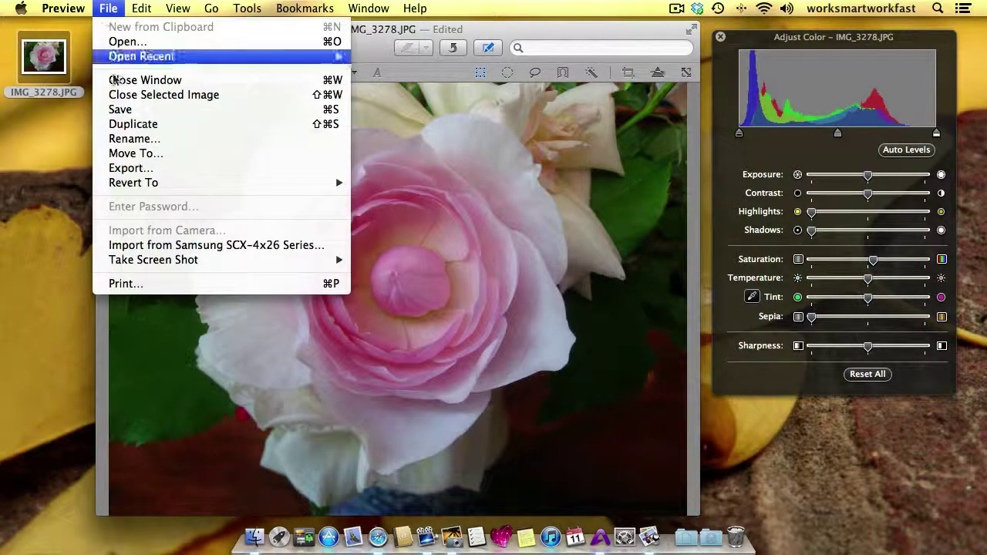
left_click(119, 122)
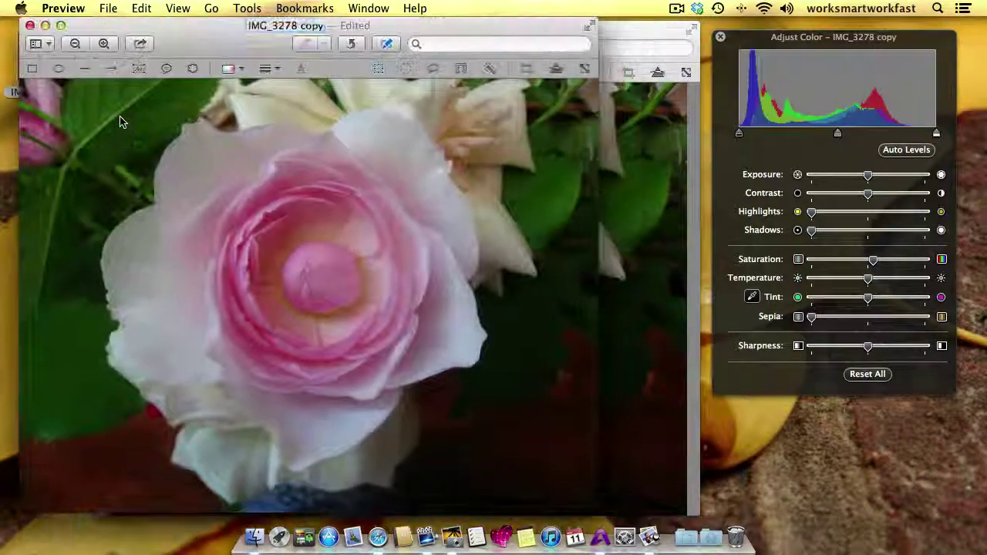
type("rose")
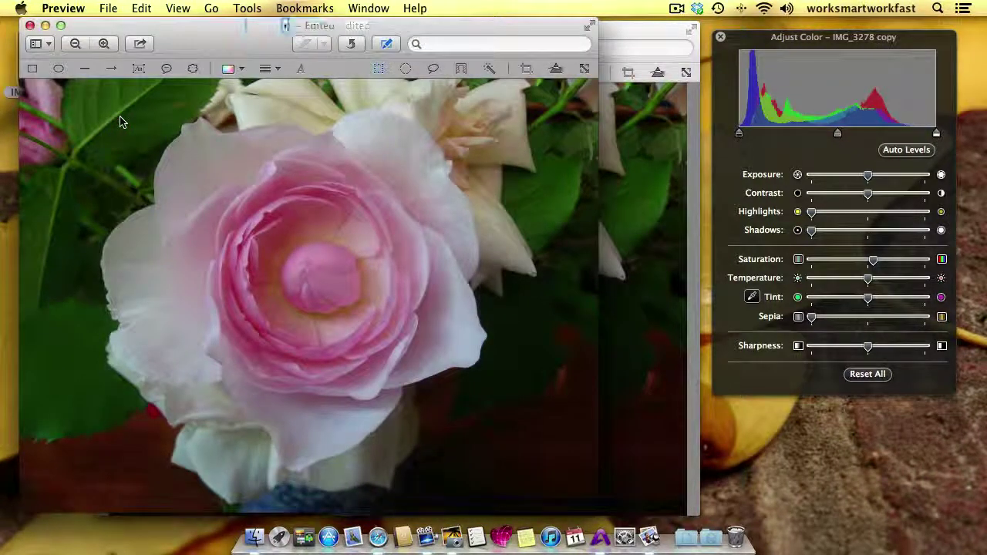
key("Return")
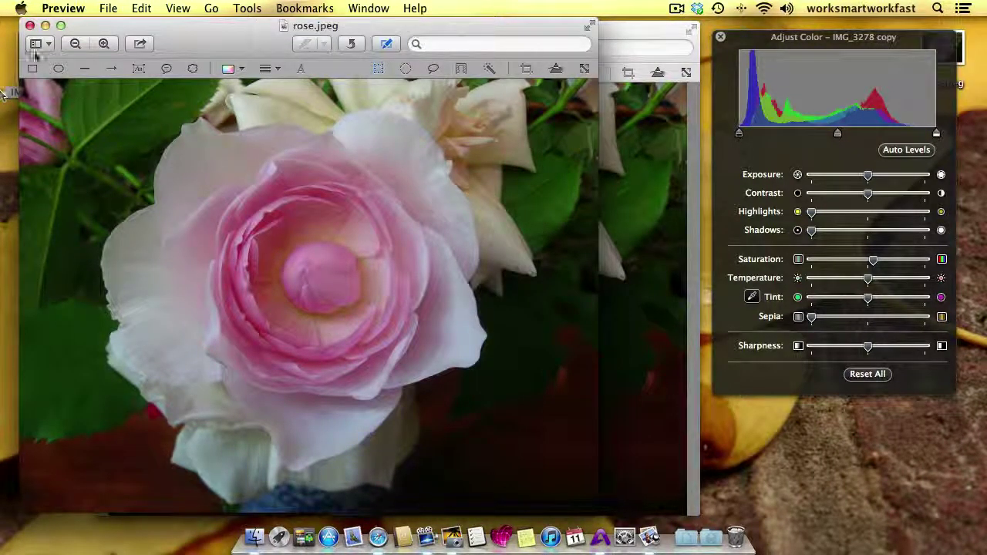
Close rose.jpeg, the original IMG_3278.JPG, and the Adjust Color panel.
left_click(30, 25)
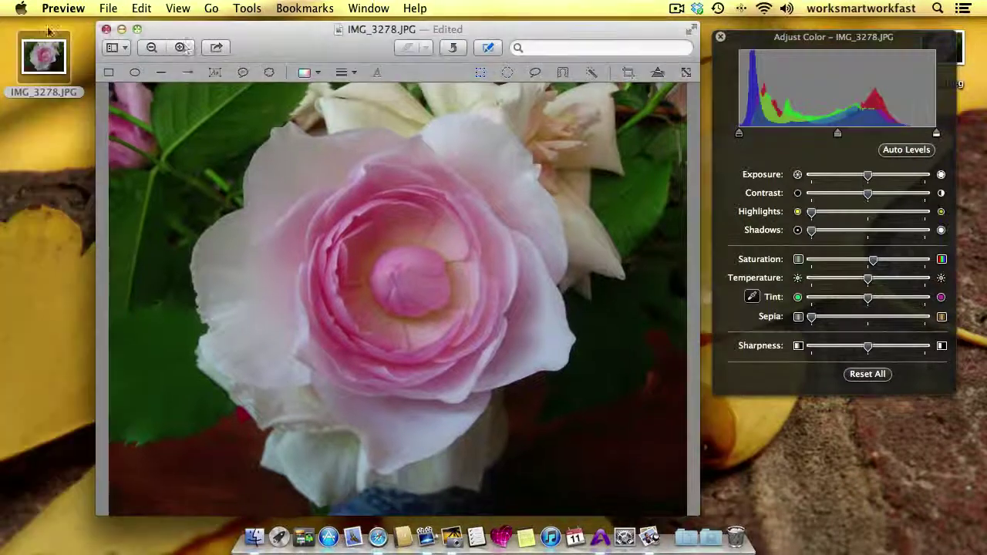
left_click(107, 29)
left_click(720, 36)
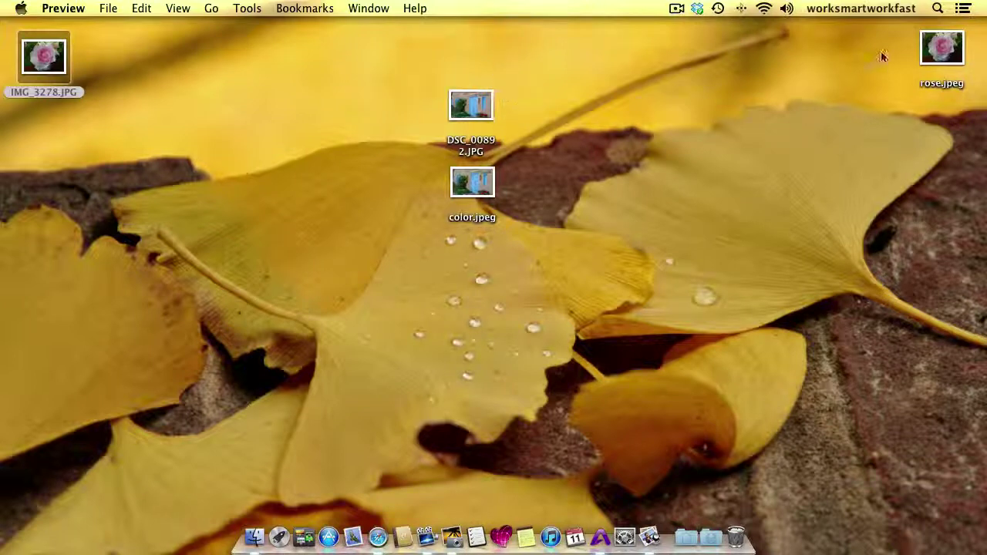
Place rose.jpeg beside color.jpeg, select both, and drop them onto iPhoto in the Dock to import.
left_click_drag(929, 50, 582, 183)
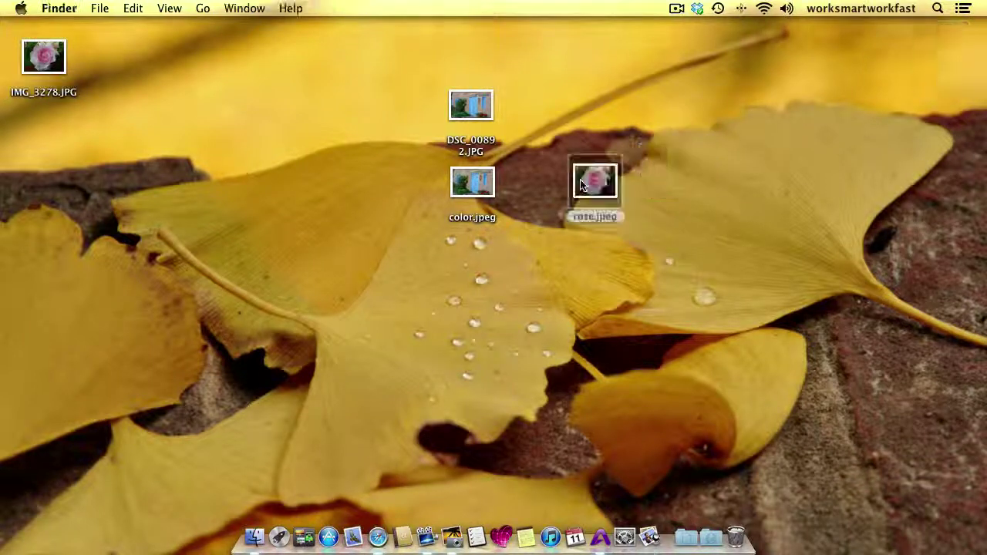
left_click_drag(395, 185, 600, 191)
left_click(387, 210)
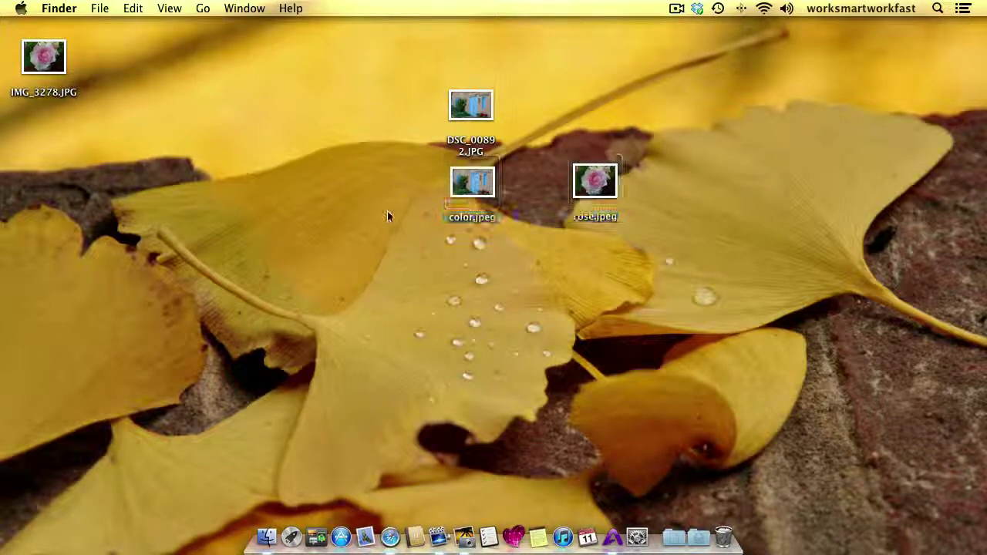
left_click_drag(383, 185, 705, 192)
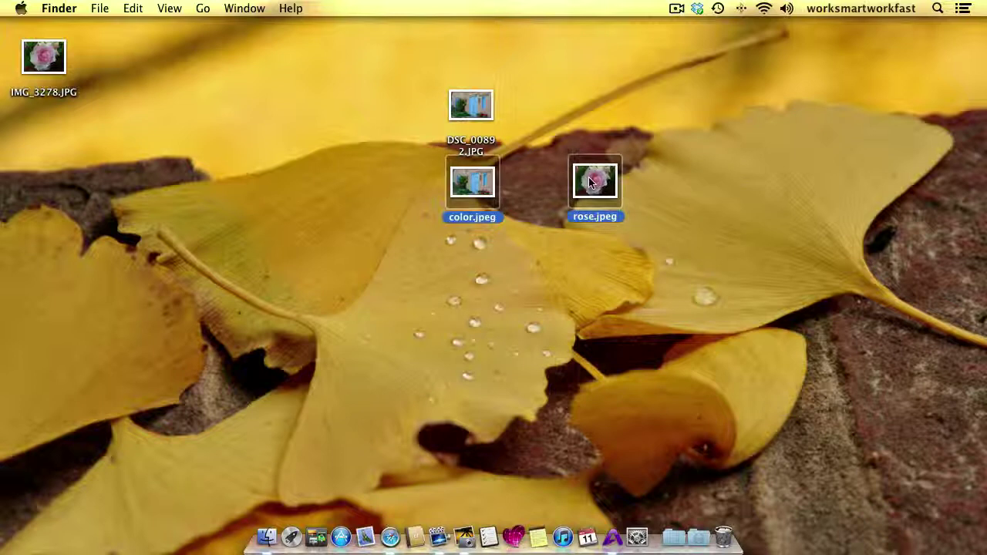
left_click_drag(590, 181, 464, 531)
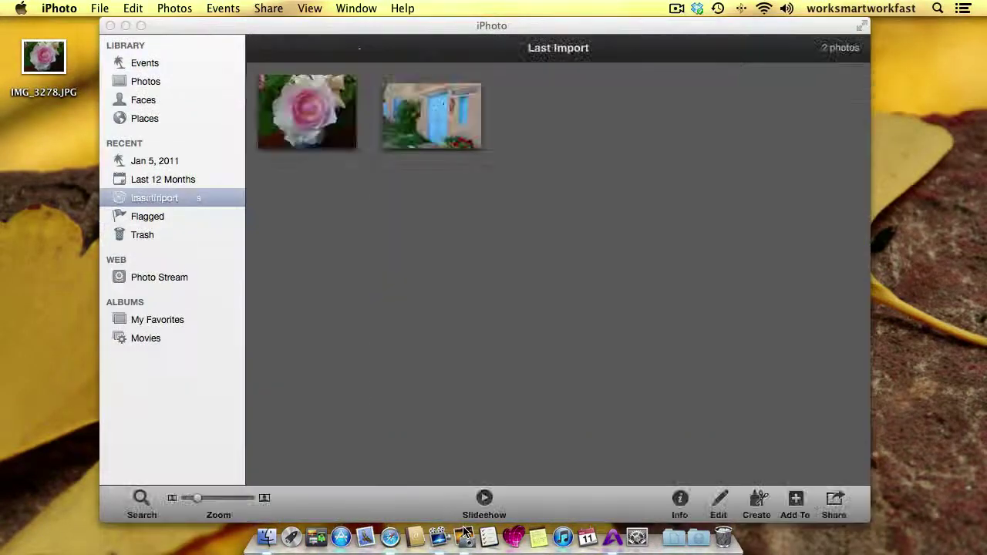
Open the color door photo full size with Info, flip to original DSC_0089 2, then back.
left_click(154, 84)
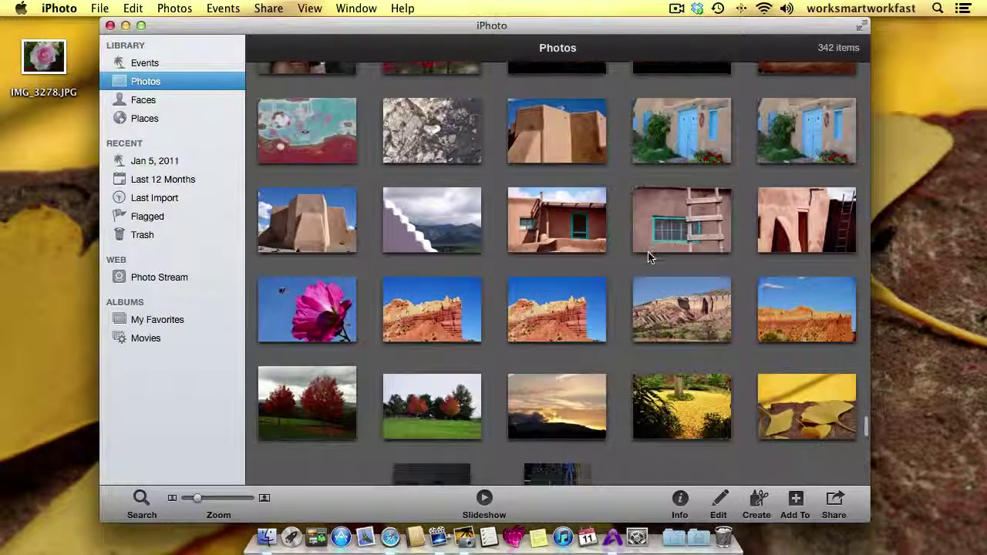
scroll(648, 257, "up", 2)
scroll(648, 257, "up", 1)
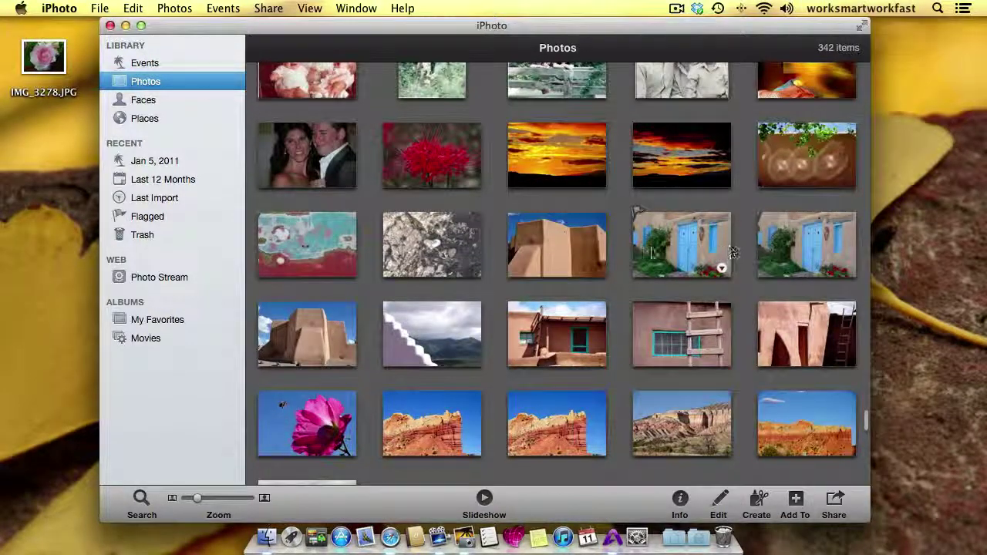
double_click(662, 246)
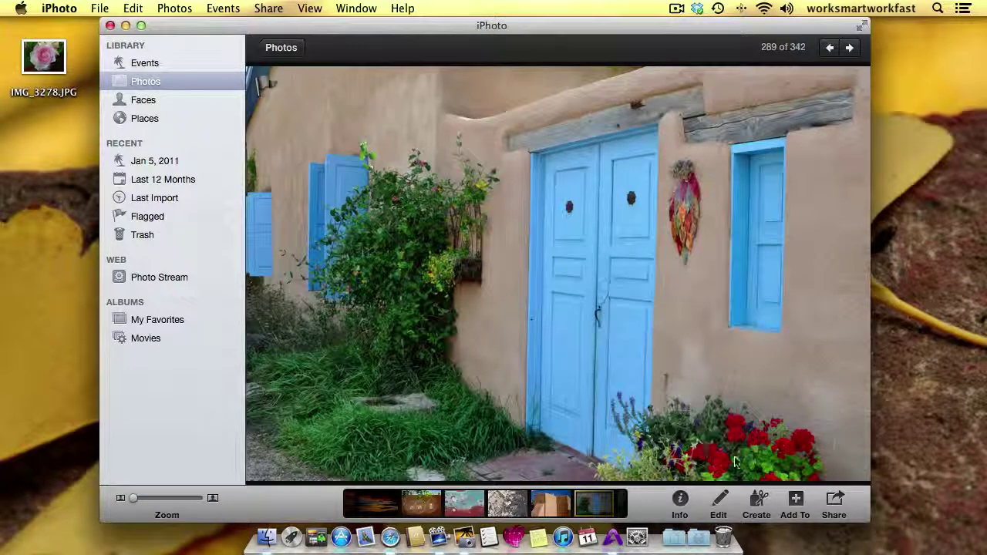
left_click(680, 503)
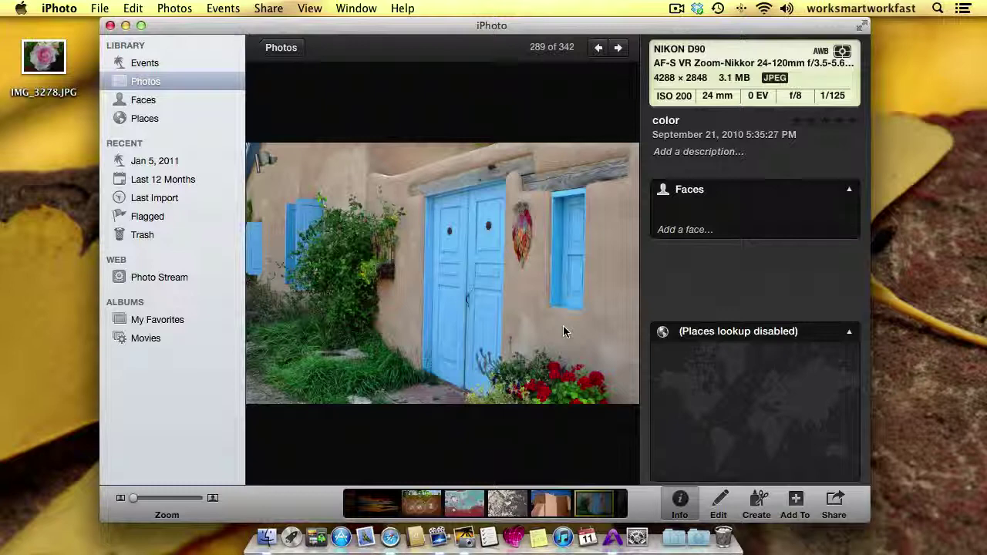
key("Right")
key("Right")
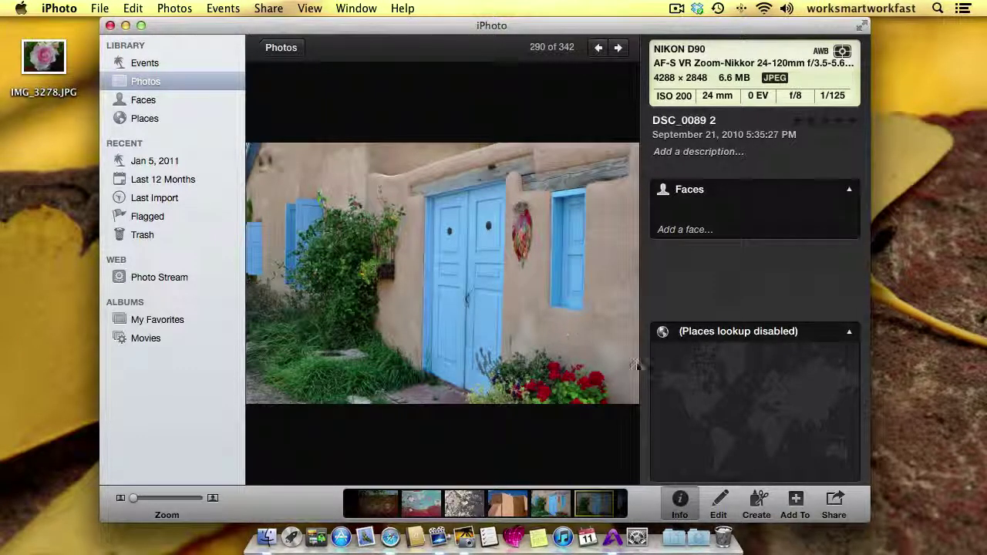
left_click(681, 508)
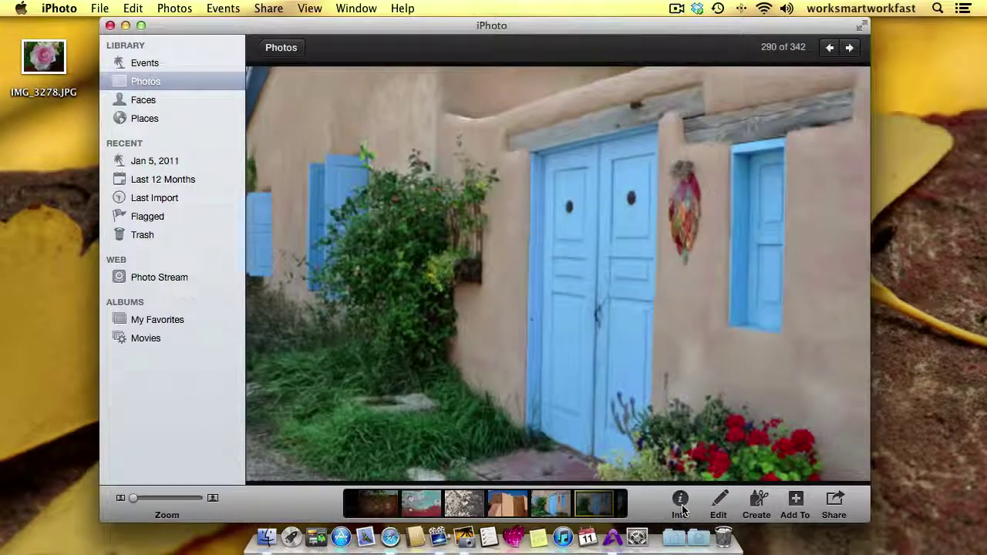
key("Left")
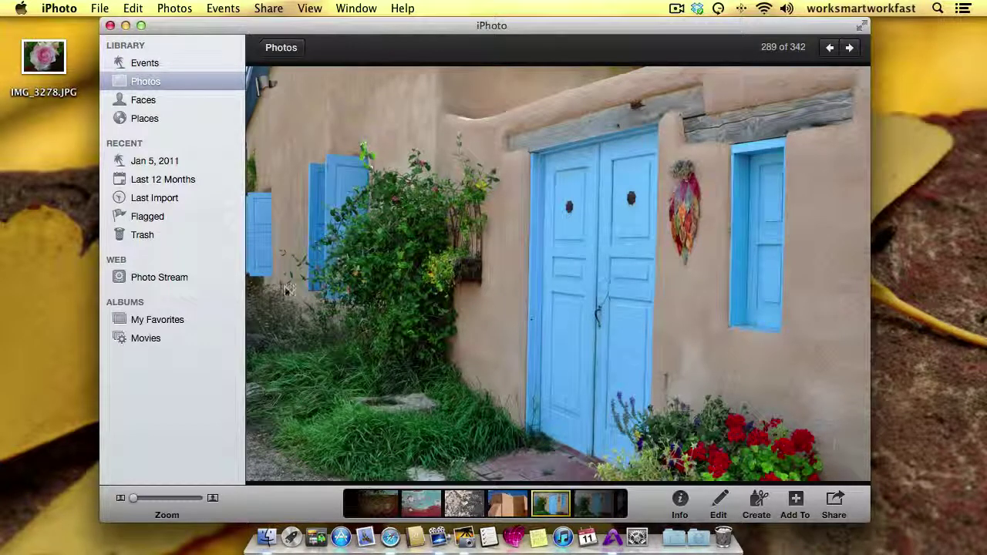
Find the rose thumbnails, open one full size, and flip between the original and saturated rose.
left_click(147, 82)
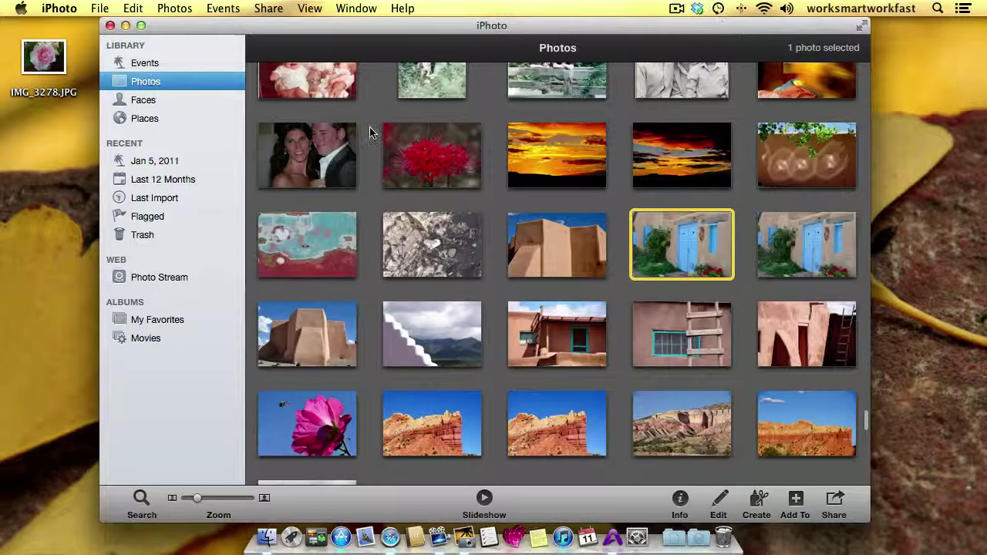
scroll(538, 183, "down", 15)
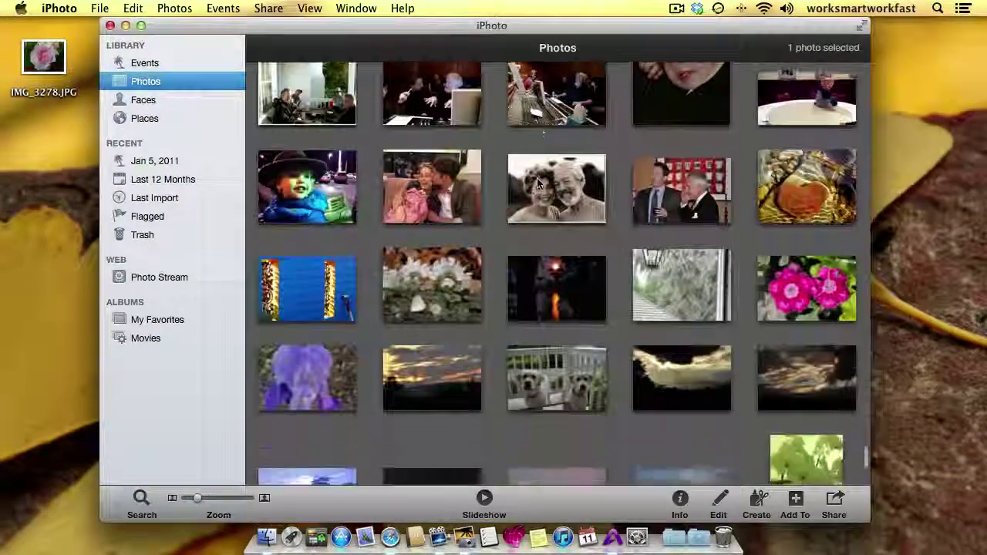
scroll(539, 183, "down", 3)
scroll(538, 183, "up", 10)
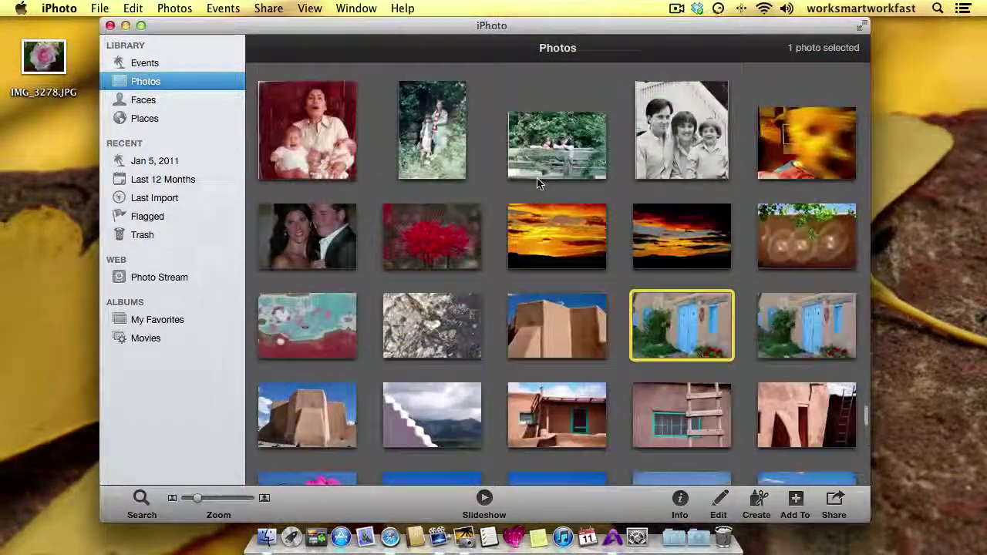
scroll(538, 183, "up", 12)
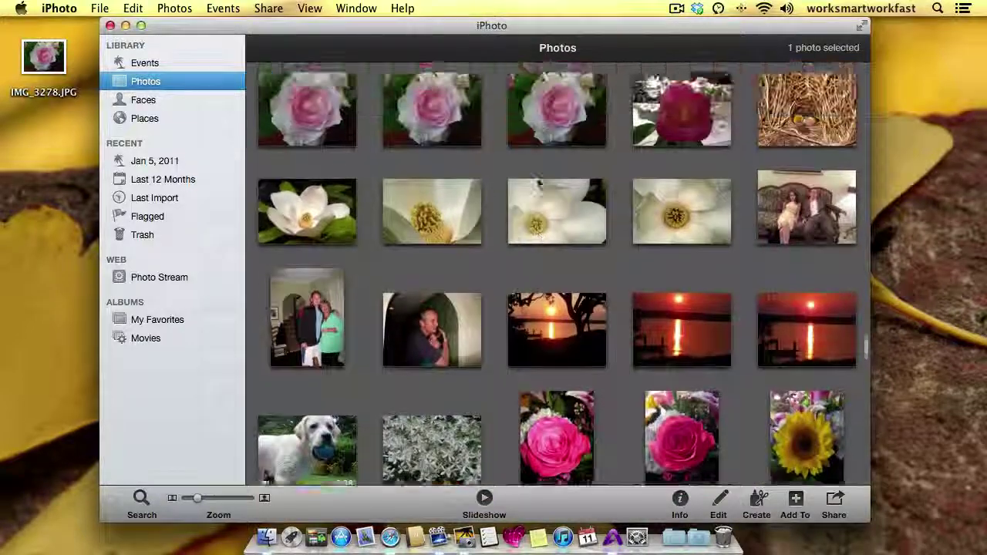
scroll(537, 182, "up", 2)
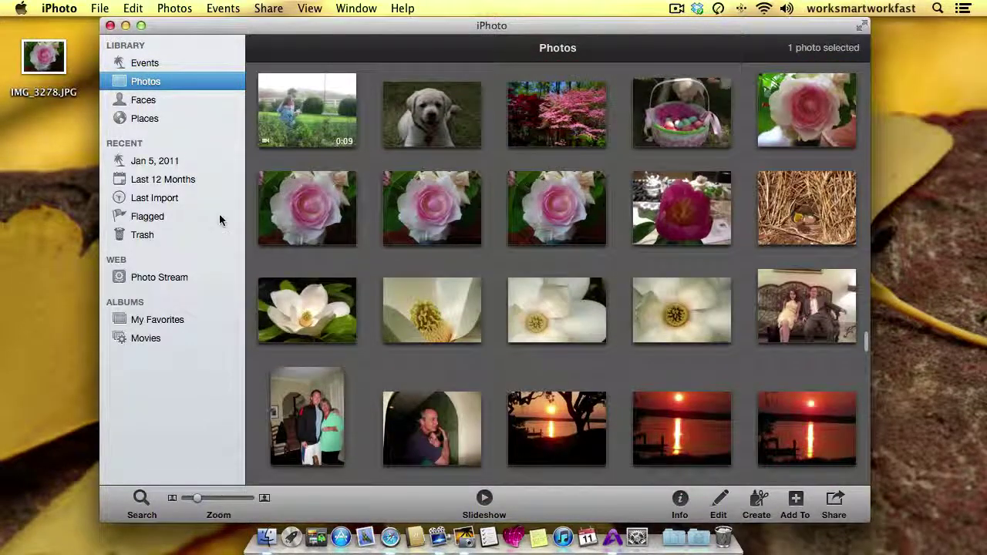
double_click(439, 211)
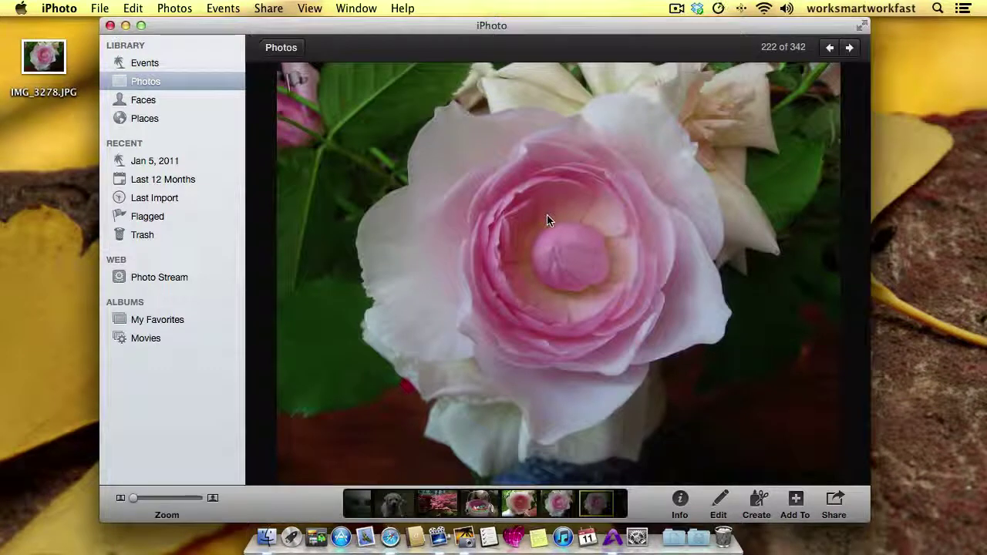
key("Left")
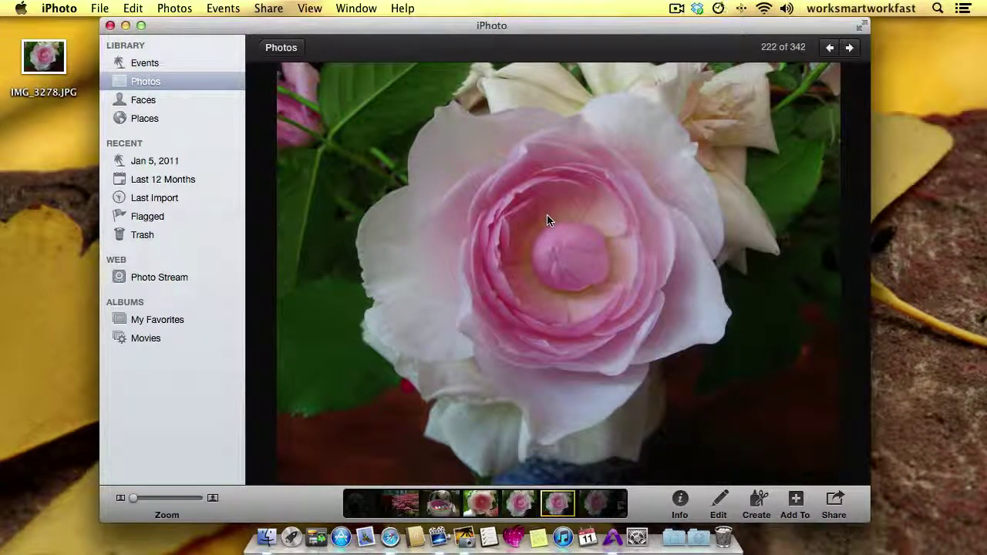
key("Right")
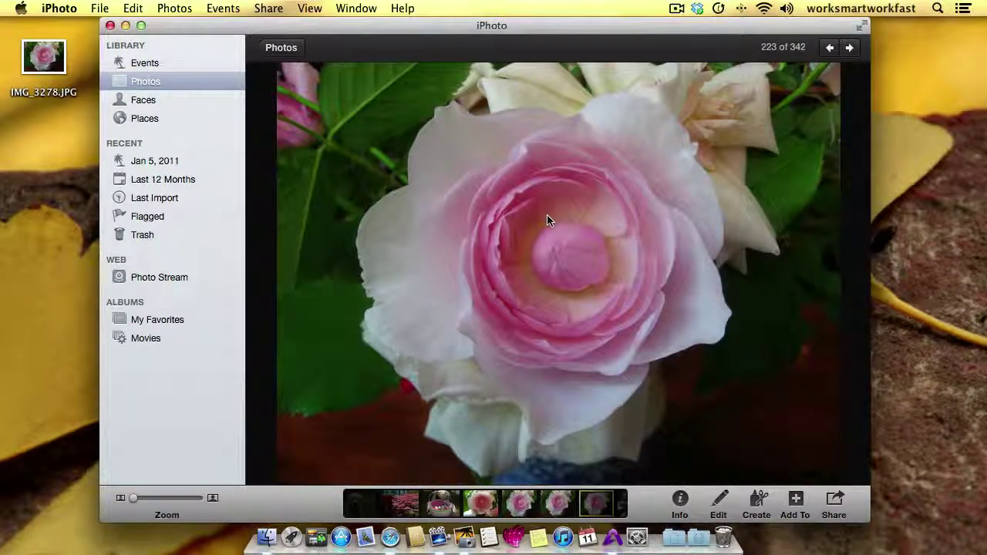
key("Left")
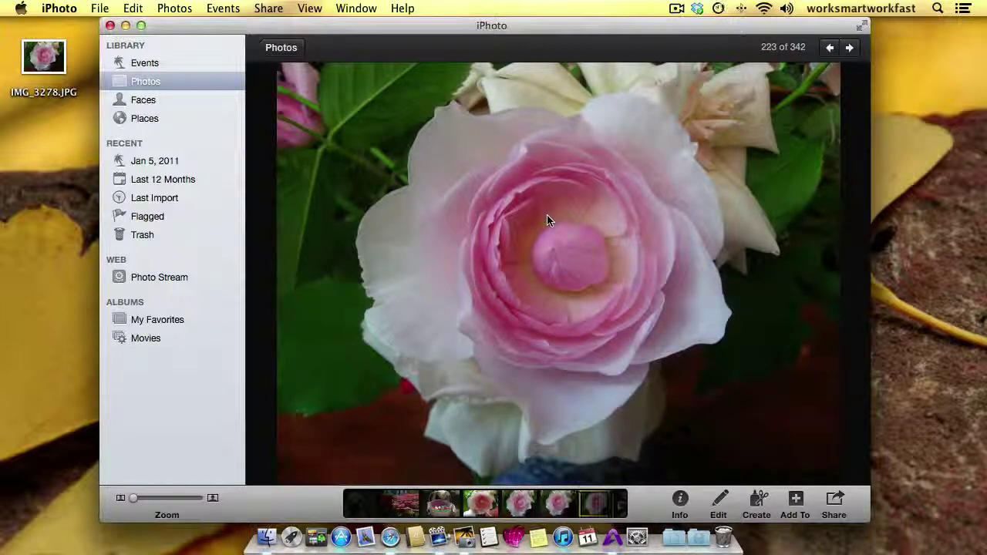
Minimise iPhoto to reveal color.jpeg and rose.jpeg on the desktop.
left_click(125, 25)
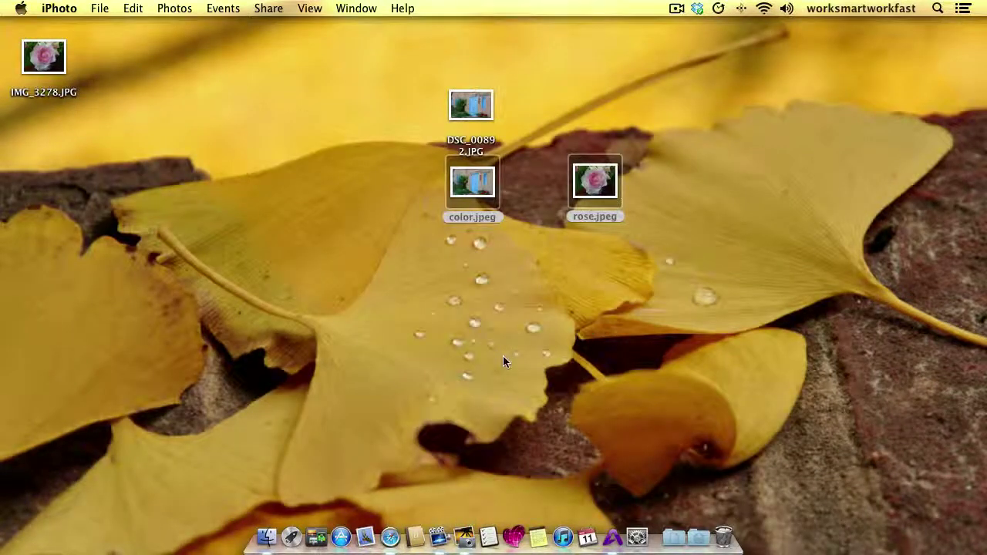